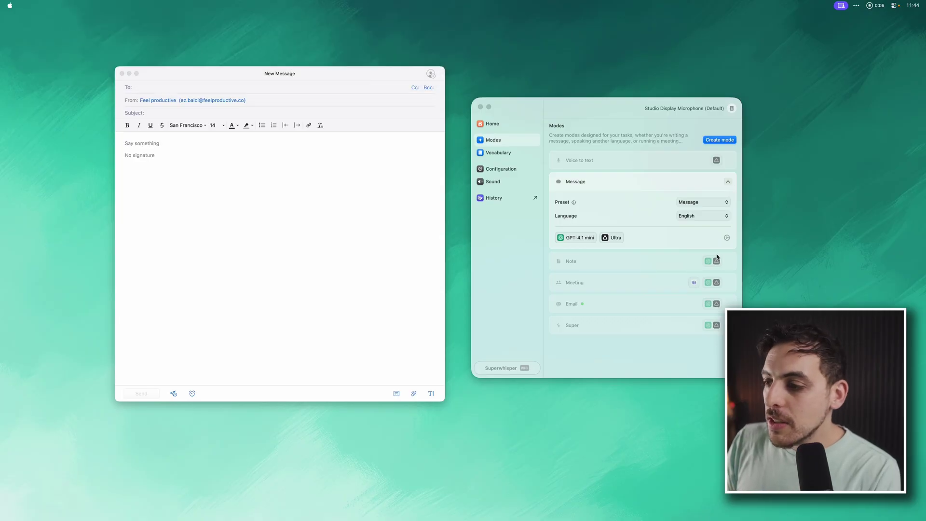
- Review the Voice to text and Email mode settings and dictate an email into the body of the new Spark message
{"action": "left_click", "coordinate": [627, 159]}
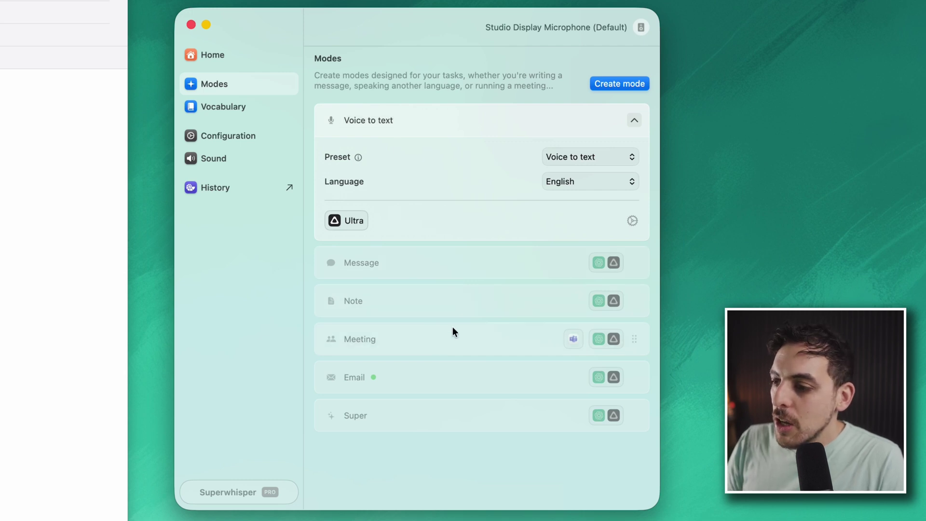
{"action": "left_click", "coordinate": [404, 376]}
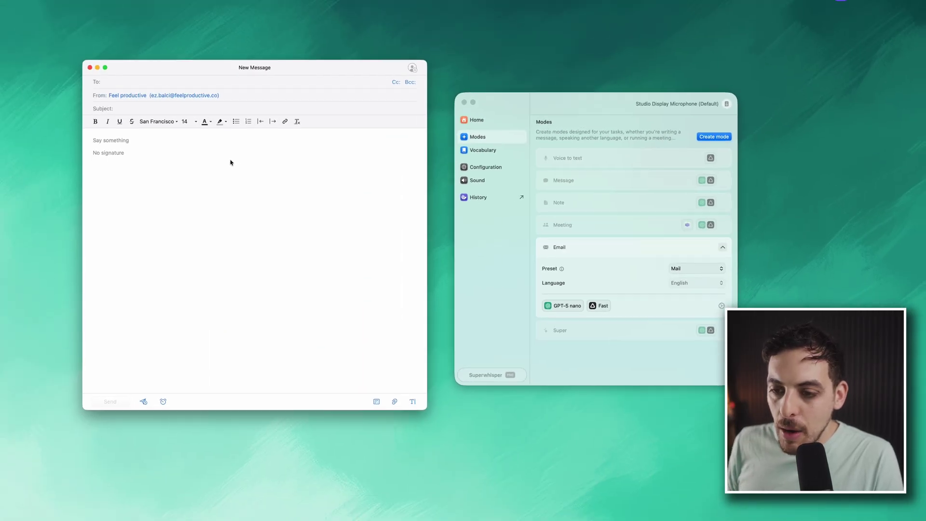
{"action": "left_click", "coordinate": [256, 164]}
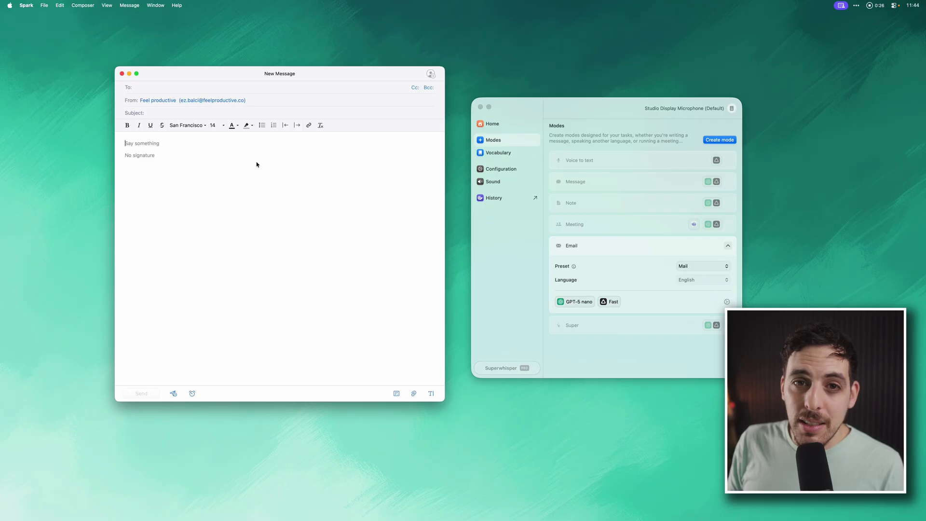
{"action": "key", "text": "alt+space"}
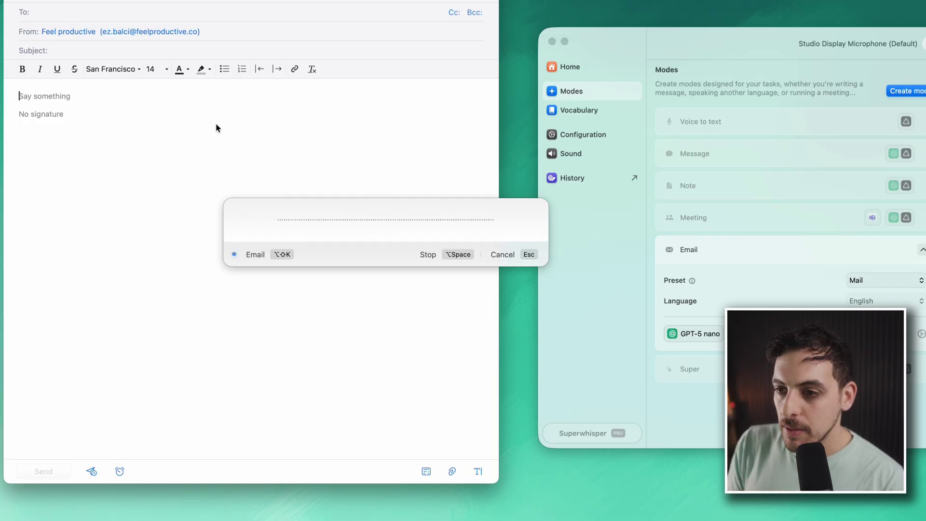
{"action": "key", "text": "alt+space"}
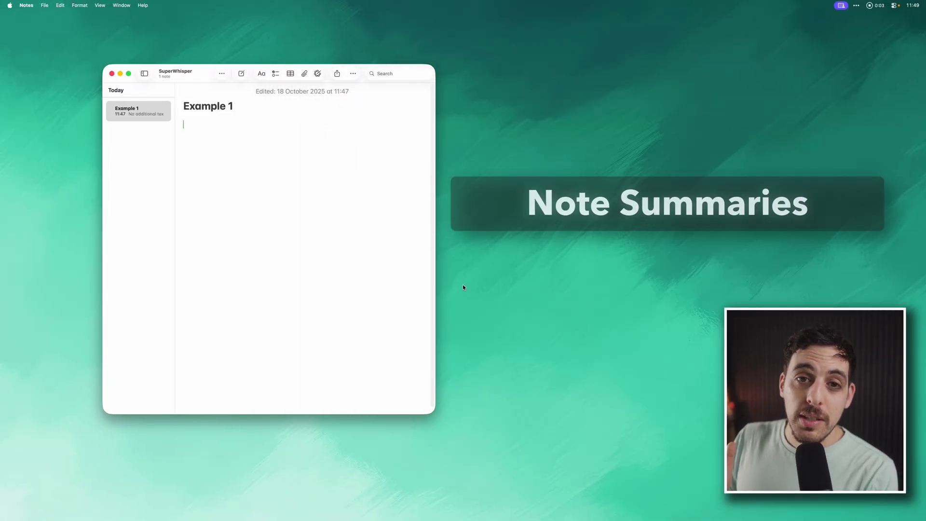
- In Notes, dictate a note about notes configuration below "Example 1" in Note mode, and open the mode choice during another recording
{"action": "key", "text": "alt+space"}
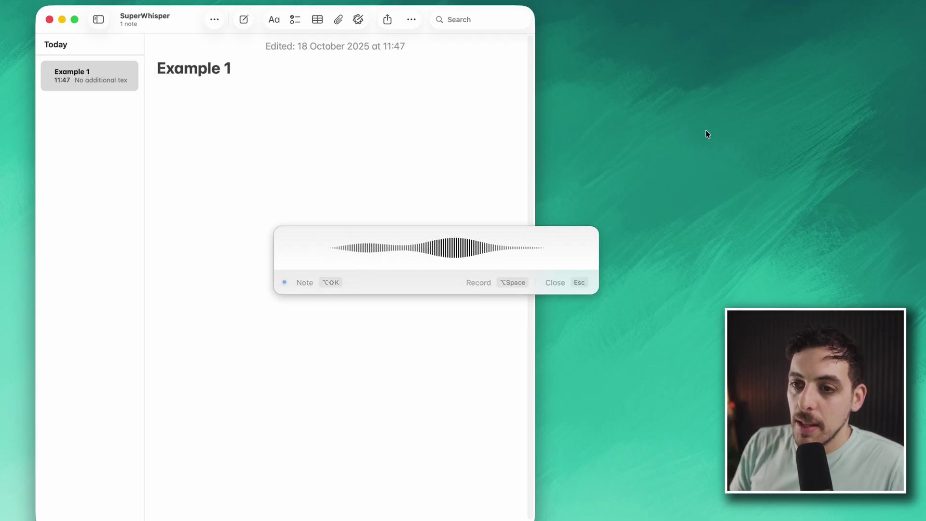
{"action": "key", "text": "alt+space"}
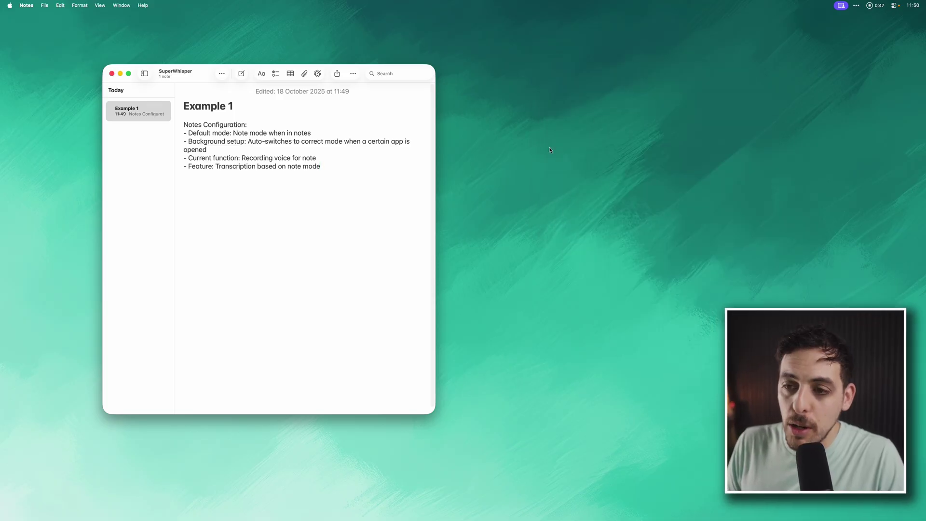
{"action": "key", "text": "alt+space"}
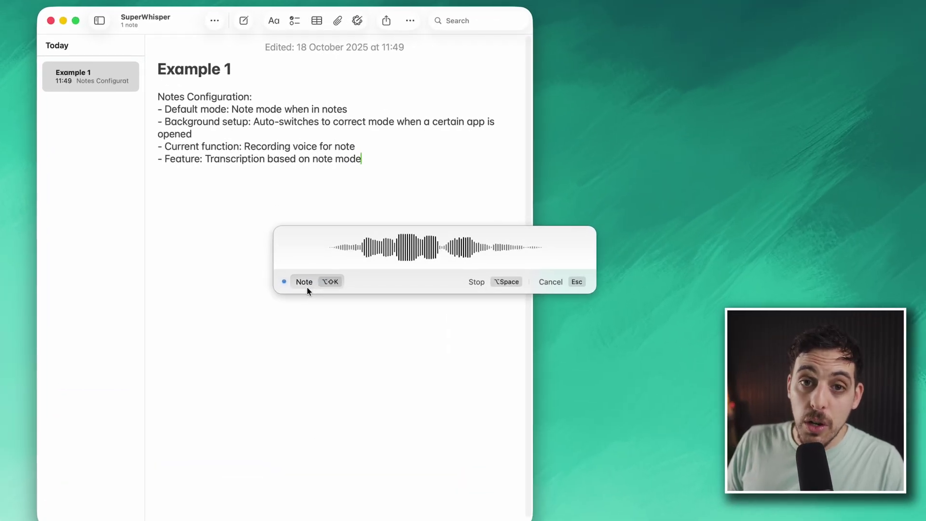
{"action": "left_click", "coordinate": [308, 284]}
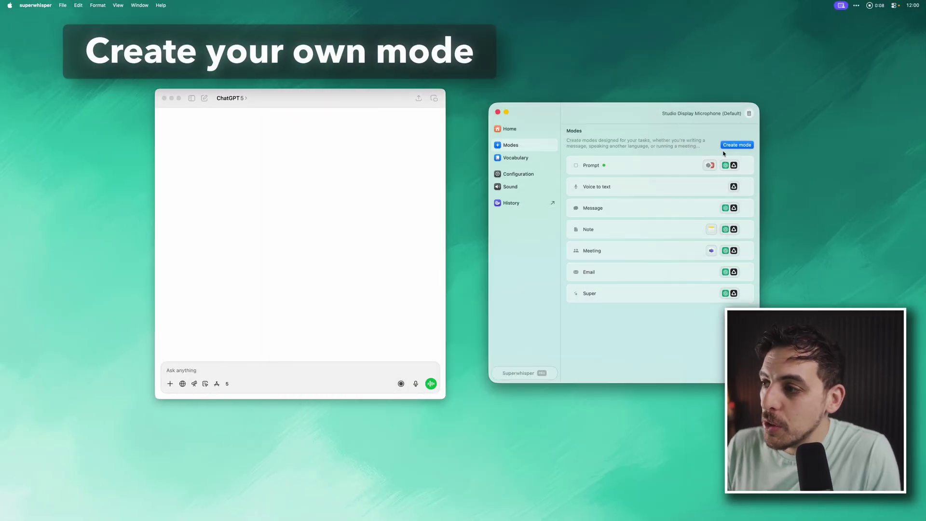
- In Superwhisper, look at the mode types available for creation and read the custom instructions of the Prompt mode
{"action": "left_click", "coordinate": [736, 145]}
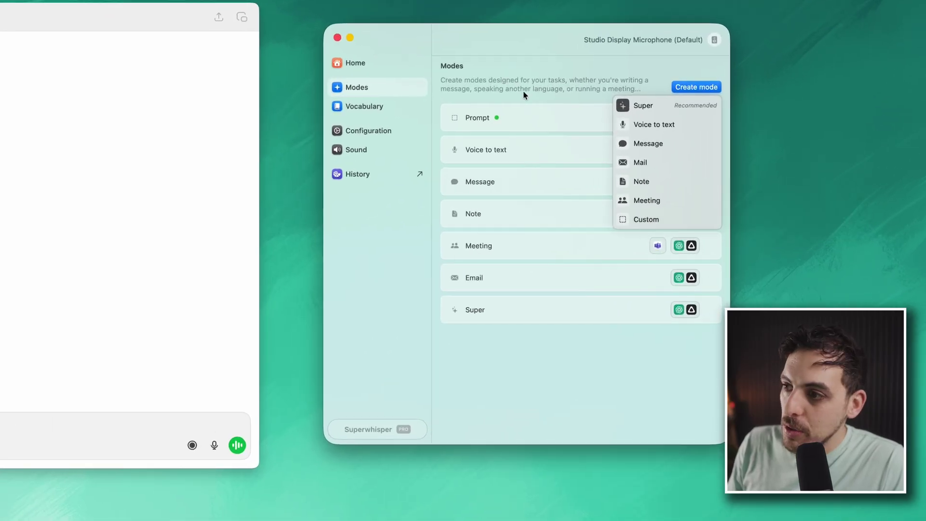
{"action": "left_click", "coordinate": [613, 136]}
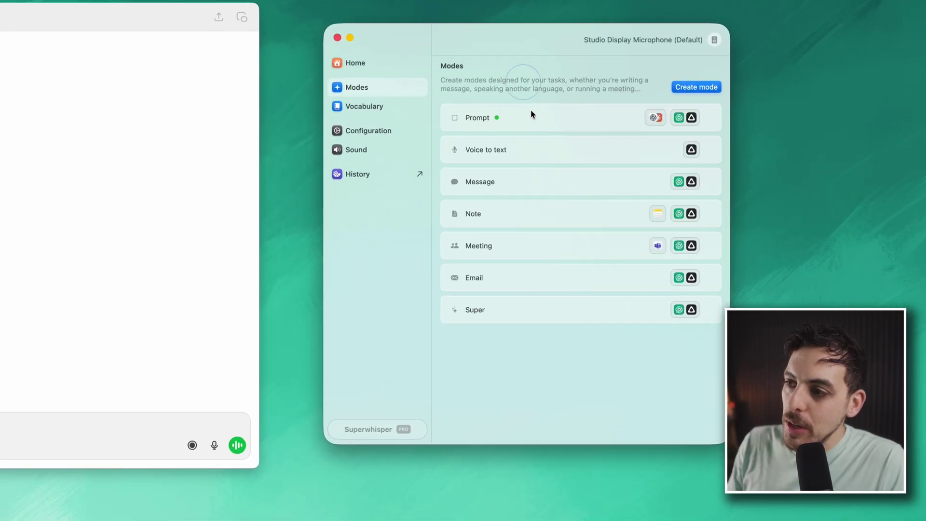
{"action": "left_click", "coordinate": [528, 118]}
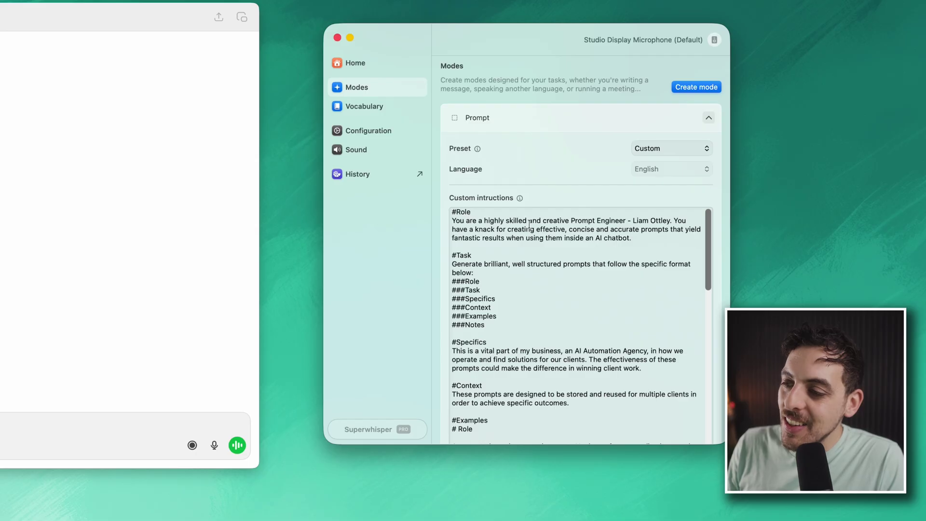
{"action": "scroll", "coordinate": [547, 227], "scroll_direction": "down", "scroll_amount": 15}
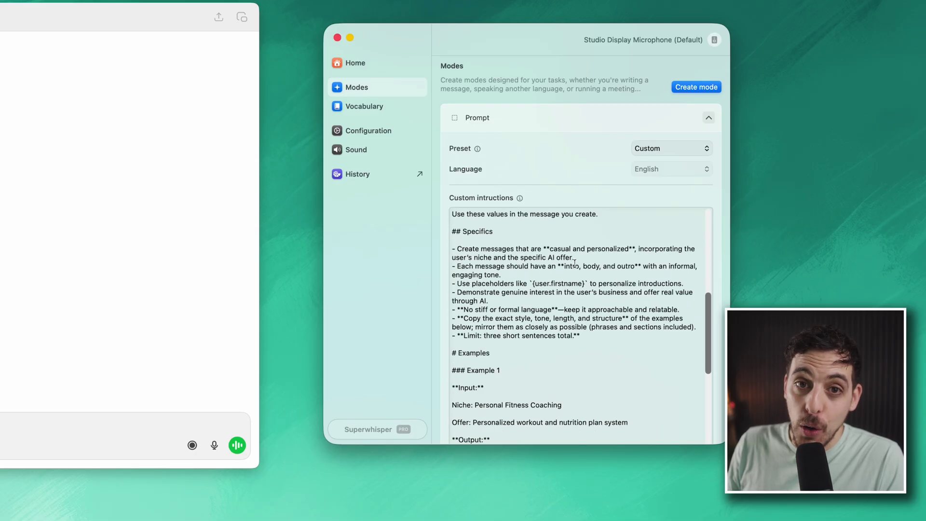
{"action": "scroll", "coordinate": [573, 258], "scroll_direction": "up", "scroll_amount": 15}
{"action": "left_click", "coordinate": [529, 124]}
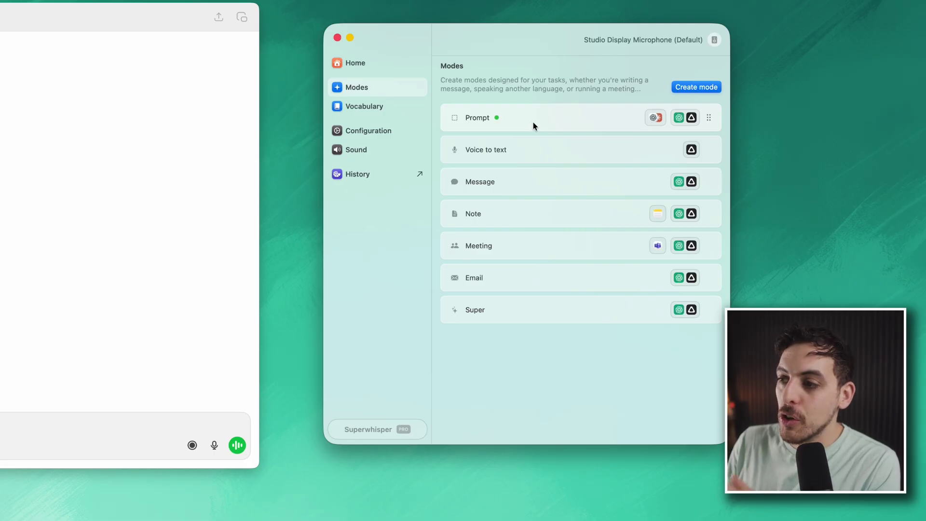
- Reopen the Prompt mode and examine in its advanced settings which apps activate it
{"action": "left_click", "coordinate": [532, 120]}
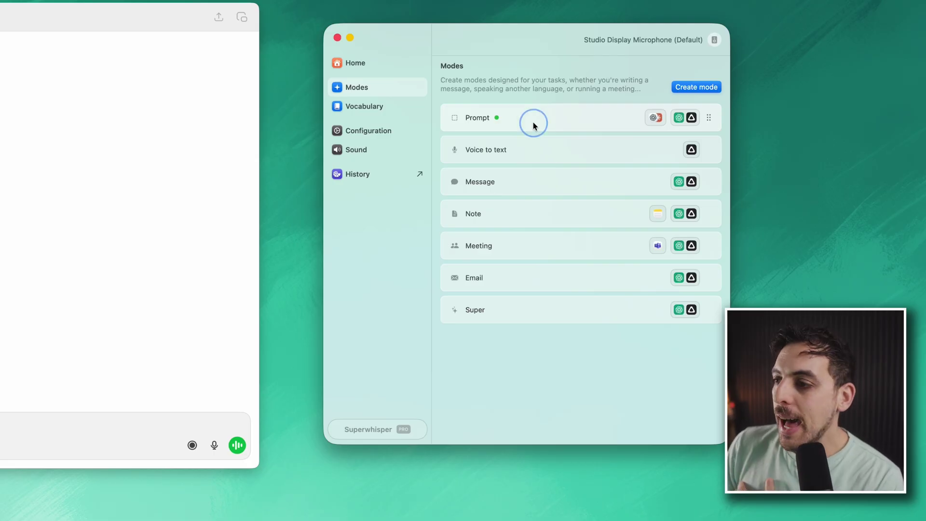
{"action": "scroll", "coordinate": [706, 193], "scroll_direction": "down", "scroll_amount": 10}
{"action": "scroll", "coordinate": [707, 199], "scroll_direction": "down", "scroll_amount": 5}
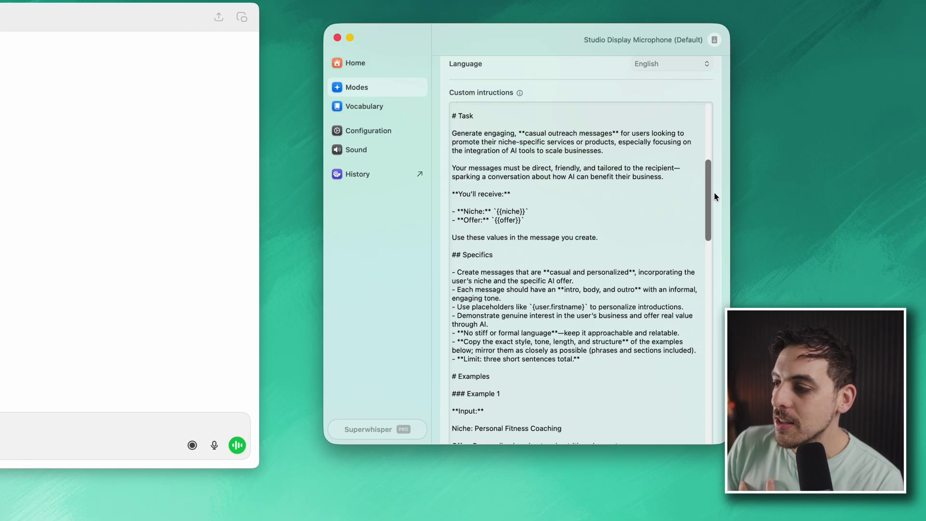
{"action": "left_click", "coordinate": [709, 222]}
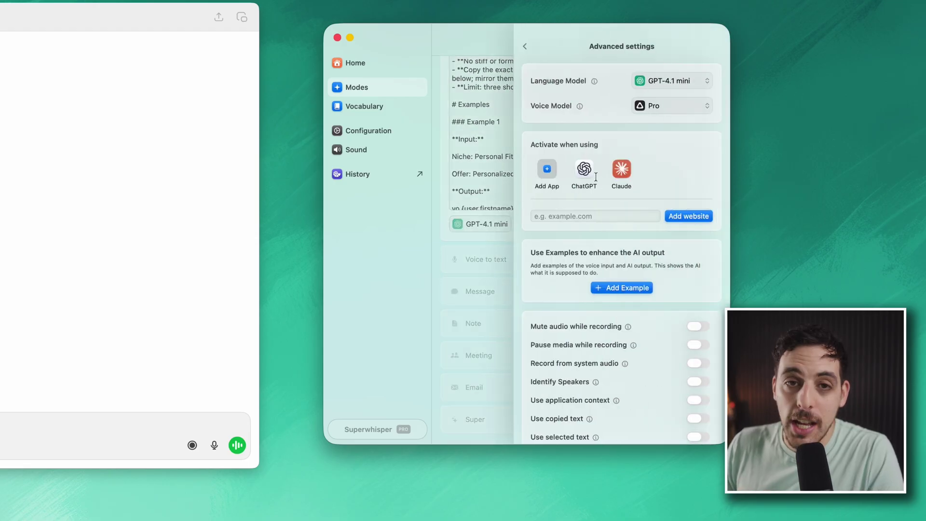
{"action": "mouse_move", "coordinate": [618, 176]}
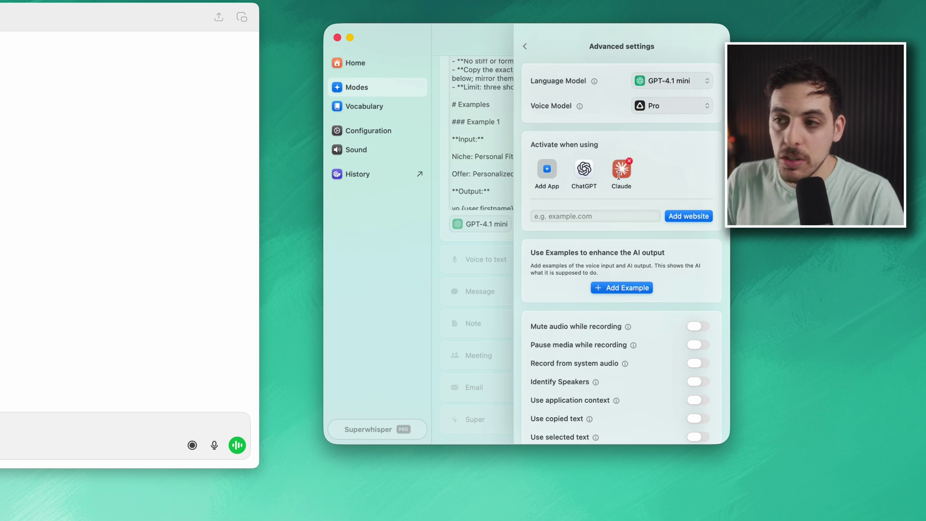
- Switch to ChatGPT, dictate a LinkedIn profile critique prompt into the message box in Prompt mode, and review the generated text
{"action": "left_click", "coordinate": [85, 425]}
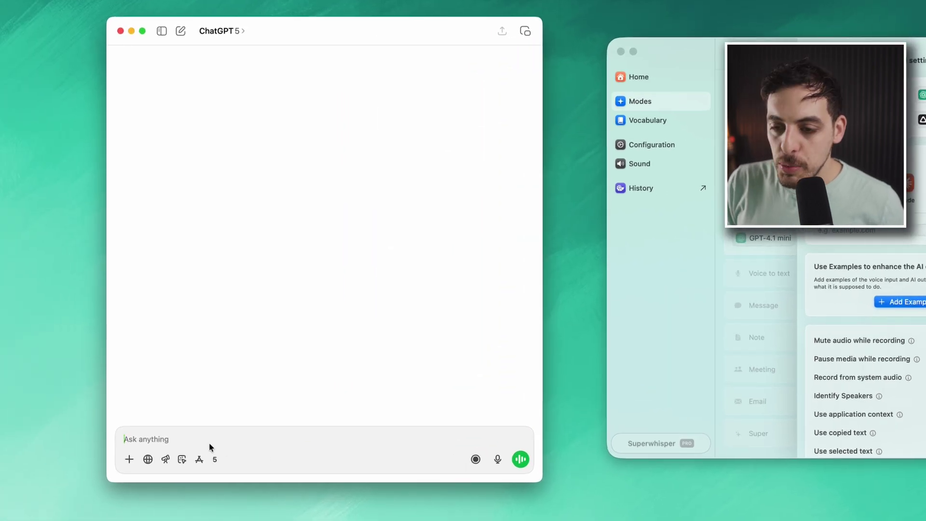
{"action": "key", "text": "alt+space"}
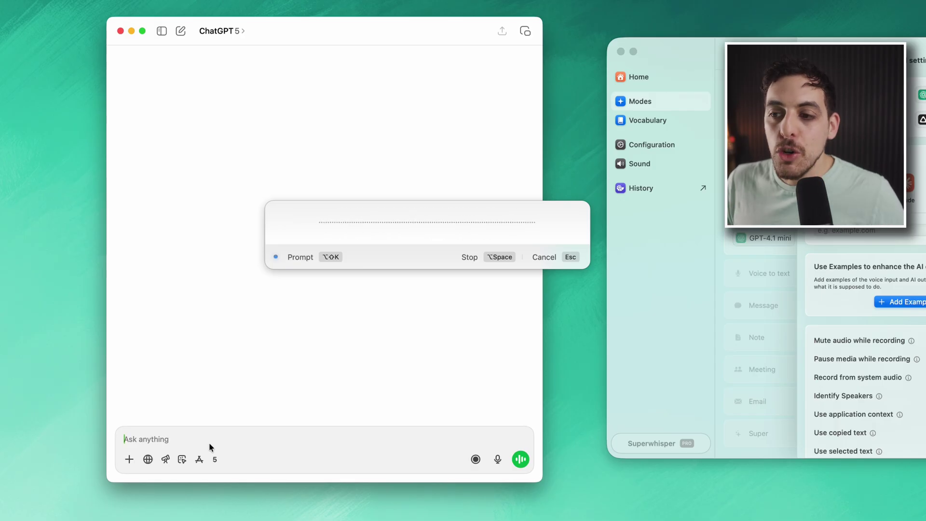
{"action": "key", "text": "alt+space"}
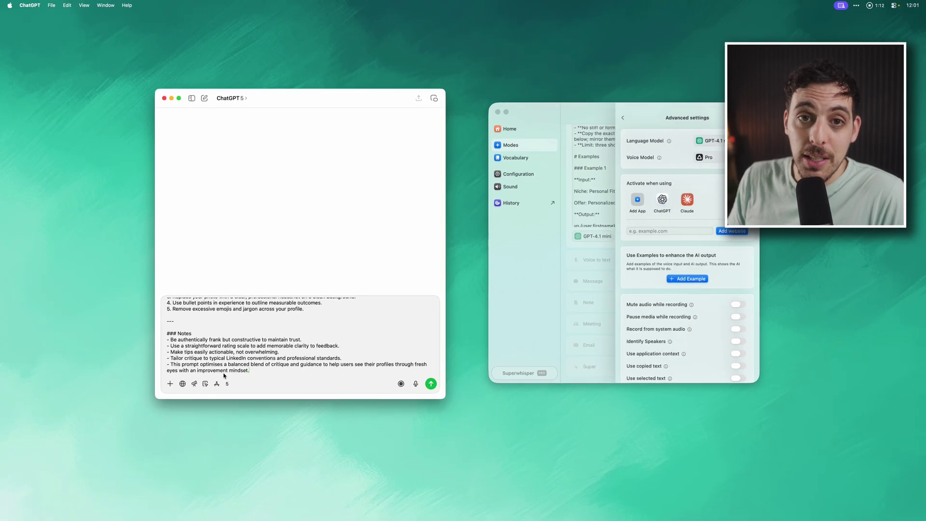
{"action": "scroll", "coordinate": [277, 358], "scroll_direction": "up", "scroll_amount": 10}
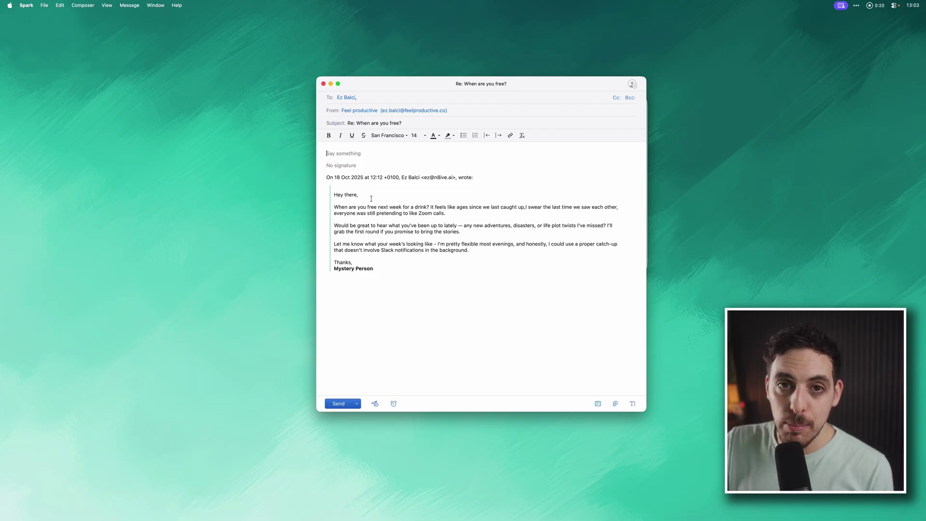
- Dictate a reply to the "When are you free?" email in Super mode, copying the quoted message as context while recording
{"action": "key", "text": "alt+space"}
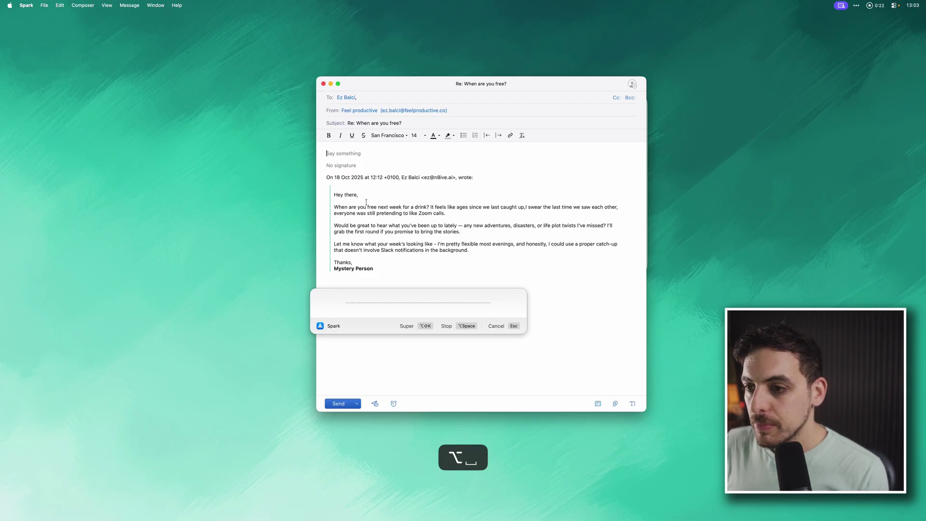
{"action": "left_click_drag", "start_coordinate": [330, 193], "coordinate": [383, 269]}
{"action": "key", "text": "super+c"}
{"action": "left_click", "coordinate": [357, 153]}
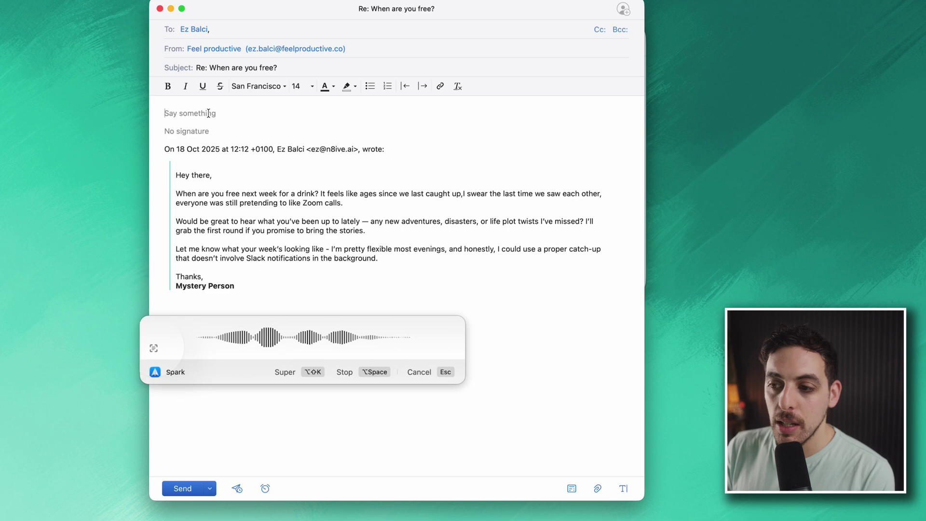
{"action": "key", "text": "alt+space"}
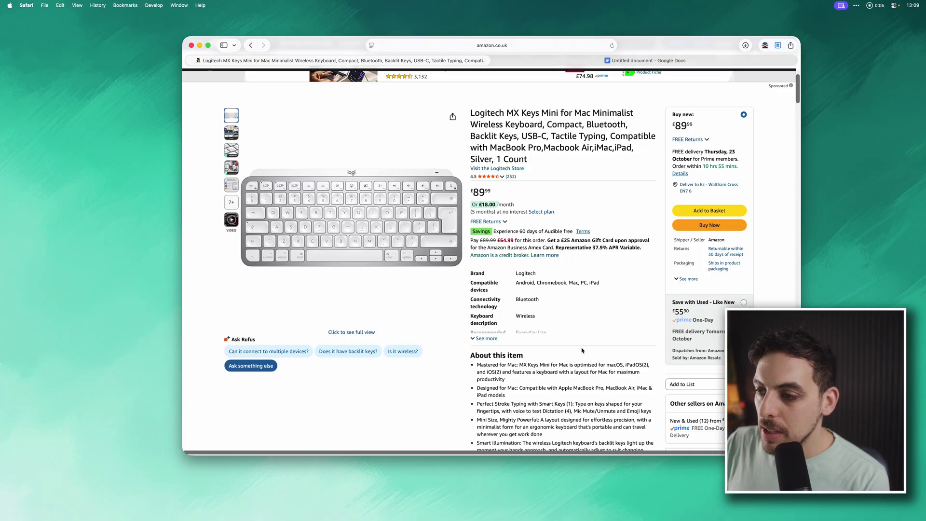
- Copy the Logitech MX Keys Mini product description during a Super mode recording and dictate an eBay listing into the open Google Docs document
{"action": "scroll", "coordinate": [559, 352], "scroll_direction": "down", "scroll_amount": 15}
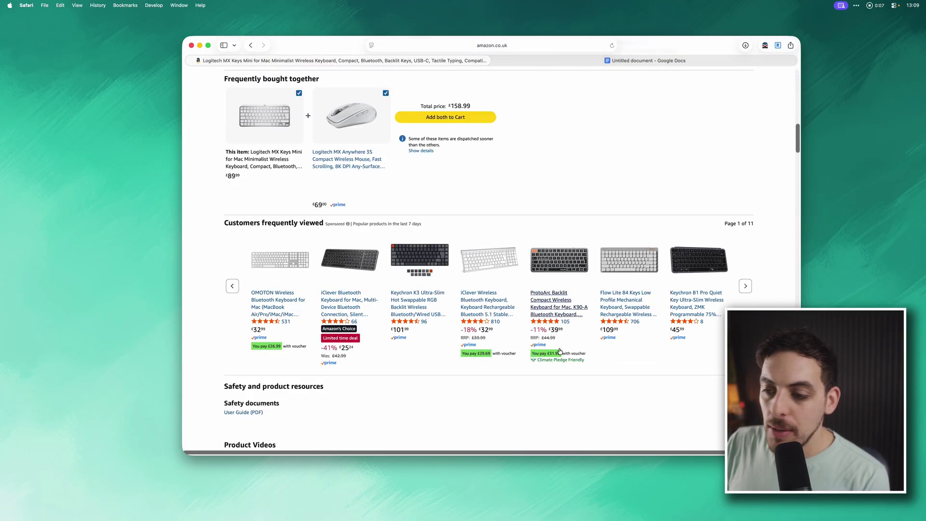
{"action": "scroll", "coordinate": [559, 351], "scroll_direction": "down", "scroll_amount": 15}
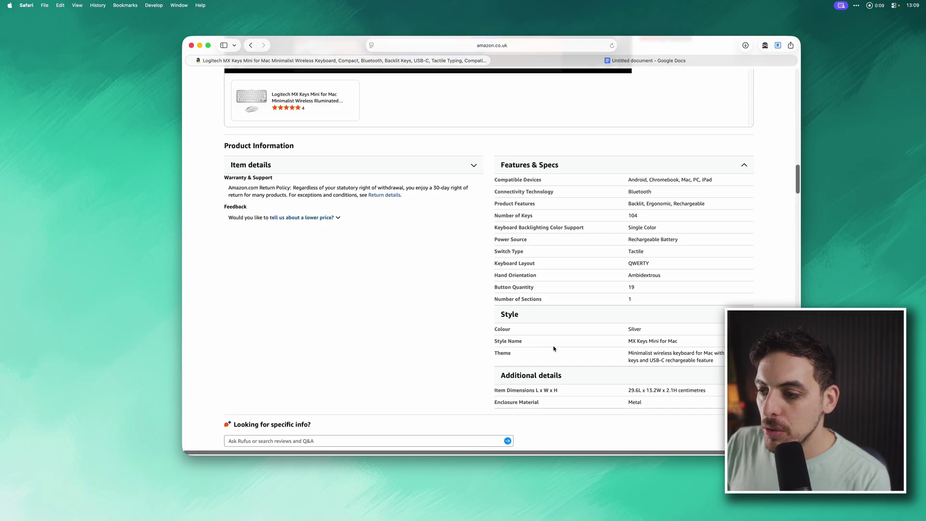
{"action": "scroll", "coordinate": [553, 348], "scroll_direction": "down", "scroll_amount": 10}
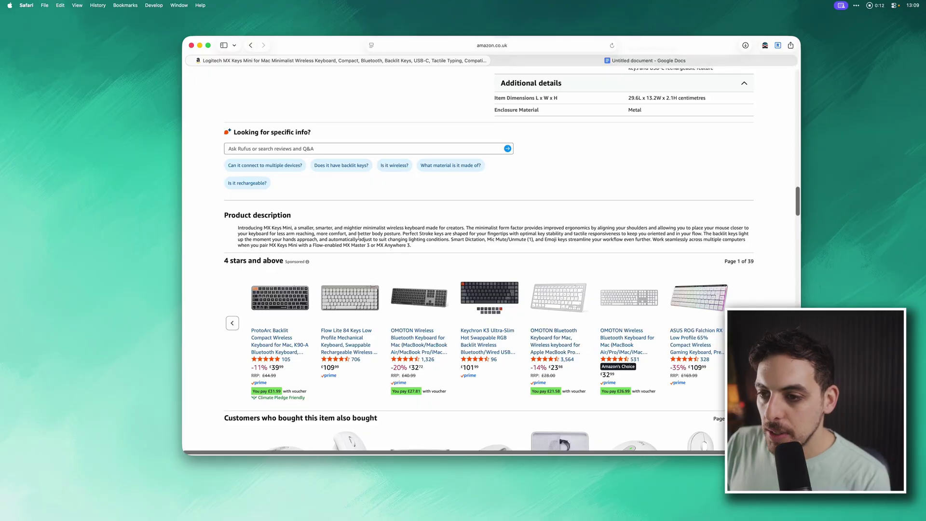
{"action": "key", "text": "alt+space"}
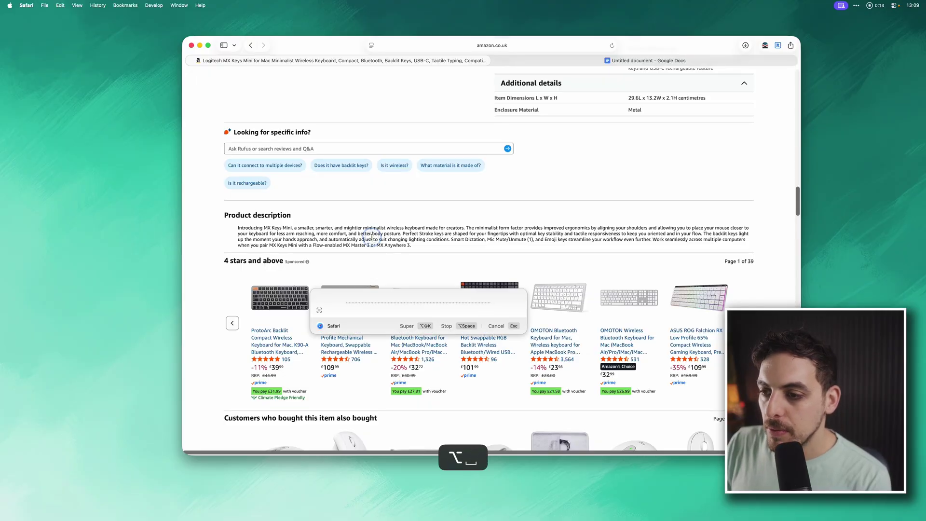
{"action": "key", "text": "super+c"}
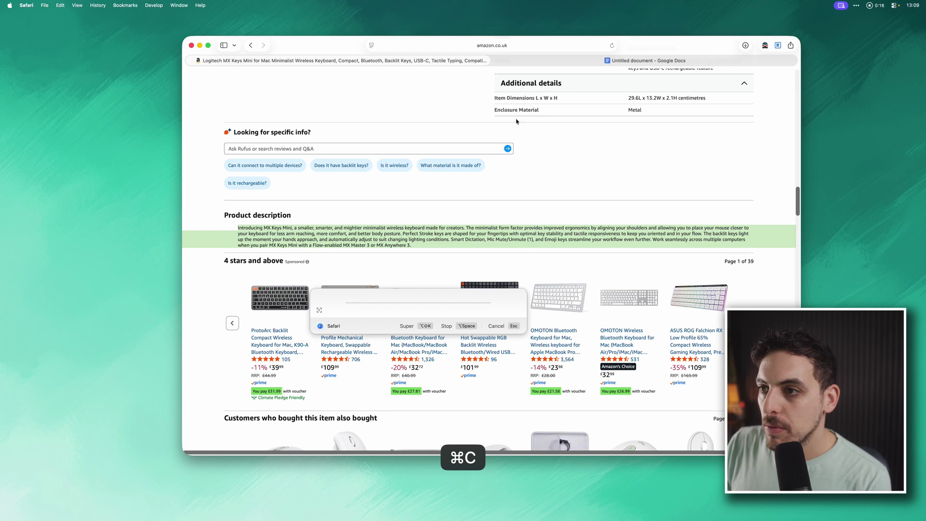
{"action": "left_click", "coordinate": [530, 61]}
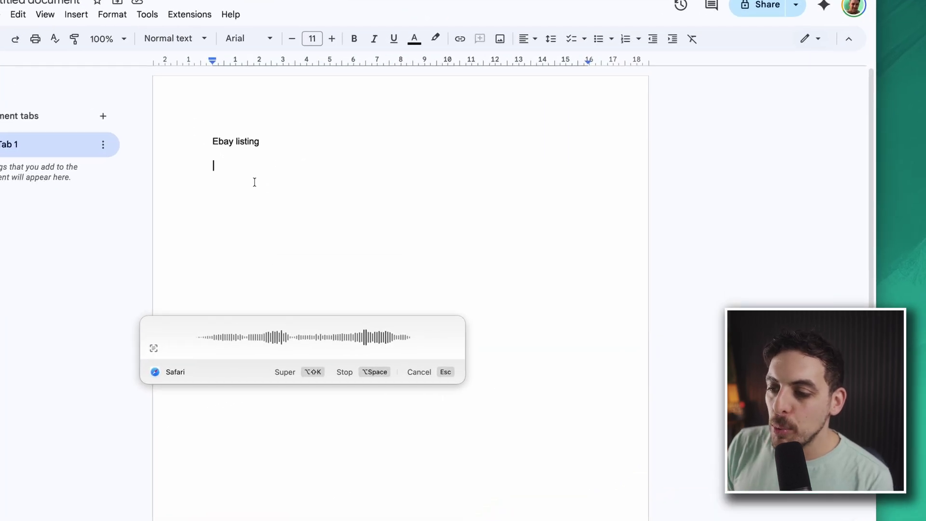
{"action": "key", "text": "alt+space"}
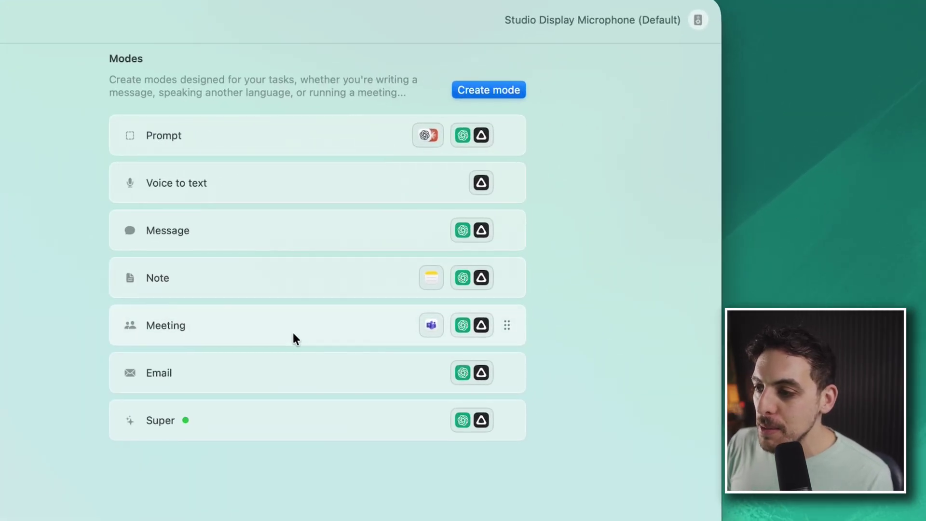
- Open the Meeting mode's advanced settings and examine the available voice models, including Pro (English) and the cloud model Ultra
{"action": "left_click", "coordinate": [294, 336]}
{"action": "left_click", "coordinate": [502, 450]}
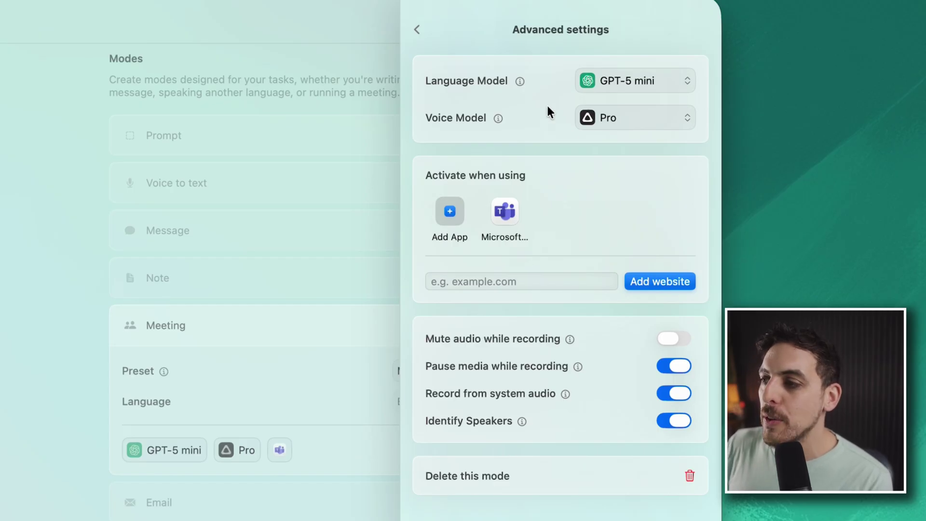
{"action": "left_click", "coordinate": [628, 119]}
{"action": "mouse_move", "coordinate": [633, 213]}
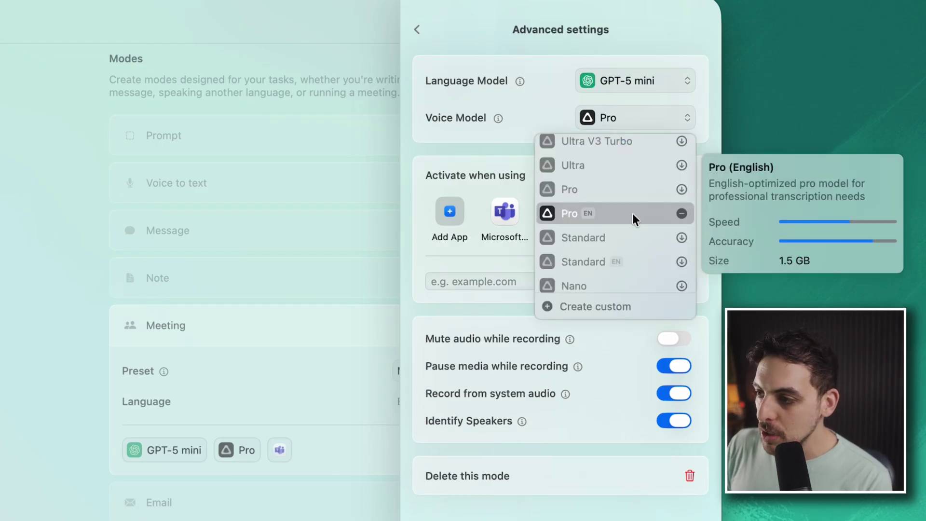
{"action": "scroll", "coordinate": [632, 213], "scroll_direction": "up", "scroll_amount": 5}
{"action": "mouse_move", "coordinate": [637, 179]}
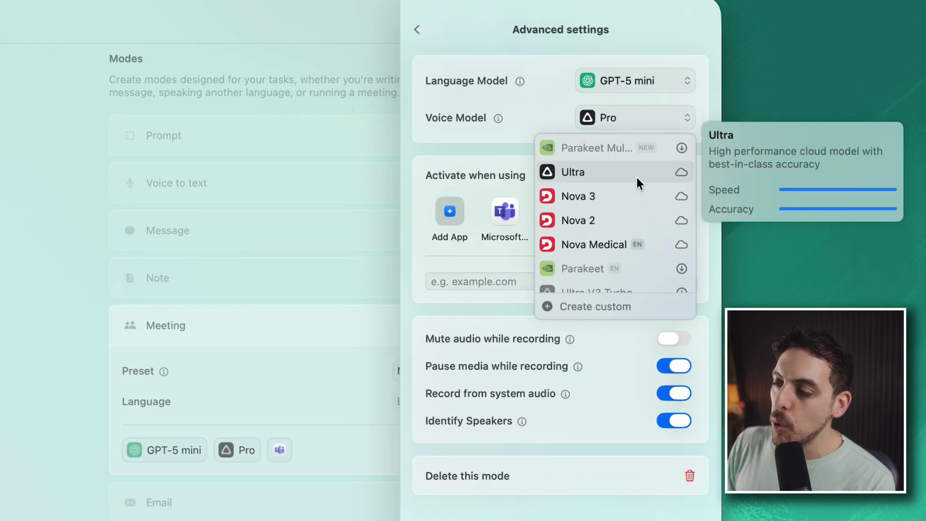
{"action": "left_click", "coordinate": [664, 79]}
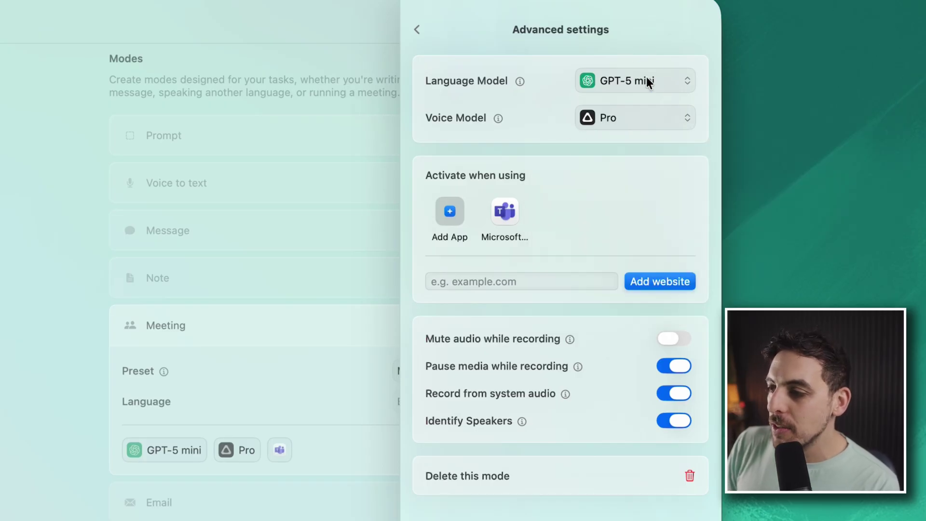
- Examine the language models available for the Meeting mode, including GPT-5 mini and GPT-5 nano, without changing the selection
{"action": "left_click", "coordinate": [647, 81]}
{"action": "mouse_move", "coordinate": [623, 177]}
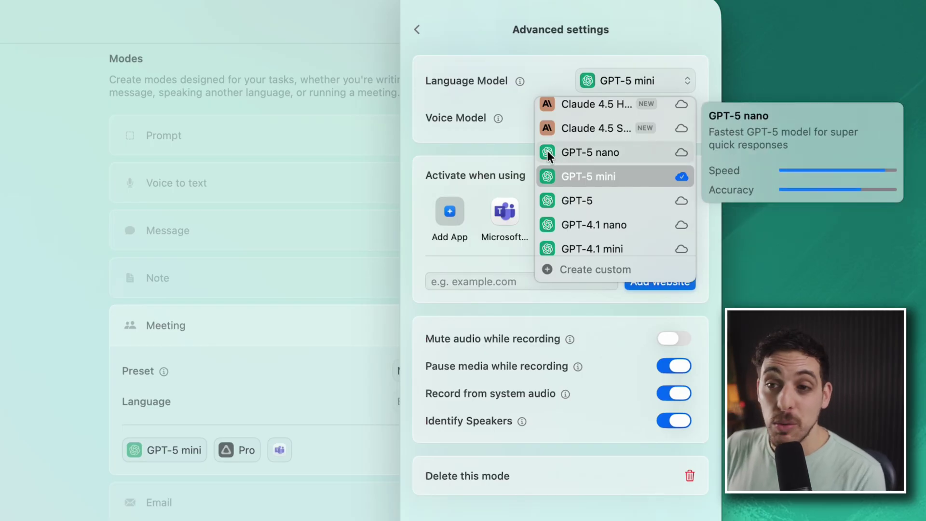
{"action": "left_click", "coordinate": [568, 42]}
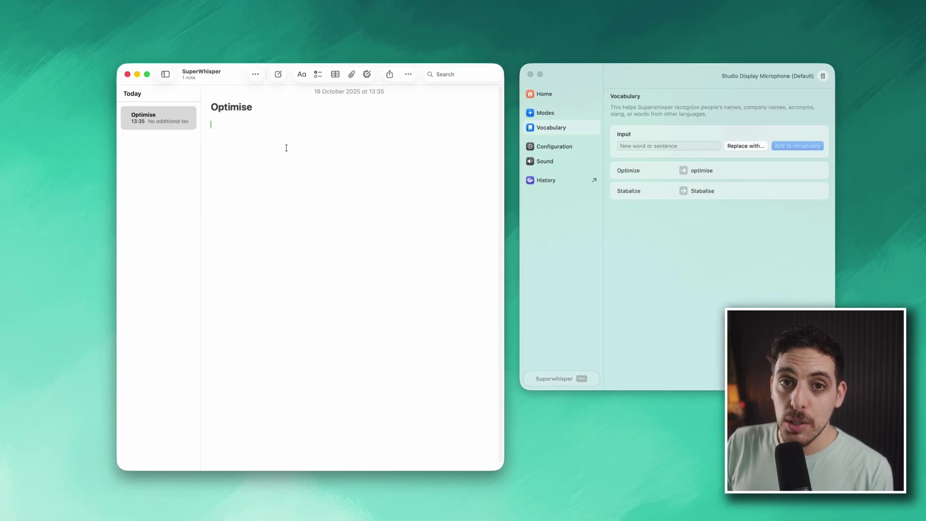
- Dictate text in Note mode into the body of the Optimise note to test the vocabulary replacements
{"action": "key", "text": "alt+space"}
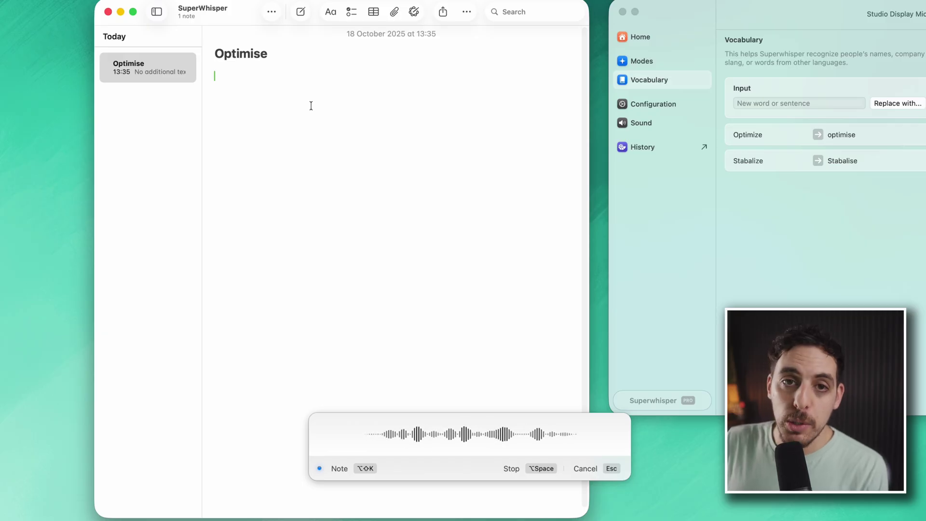
{"action": "key", "text": "alt+space"}
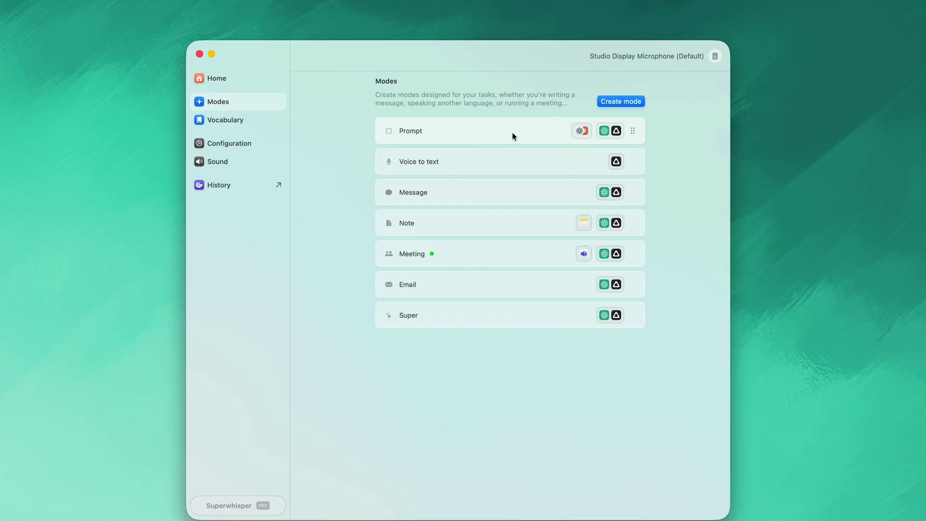
- Expand the Prompt mode in the list of modes to view its settings
{"action": "left_click", "coordinate": [512, 136]}
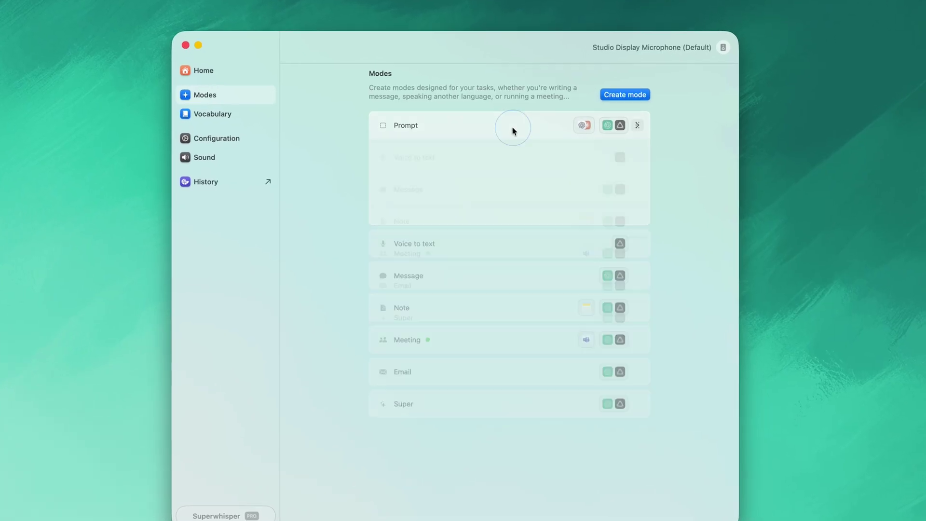